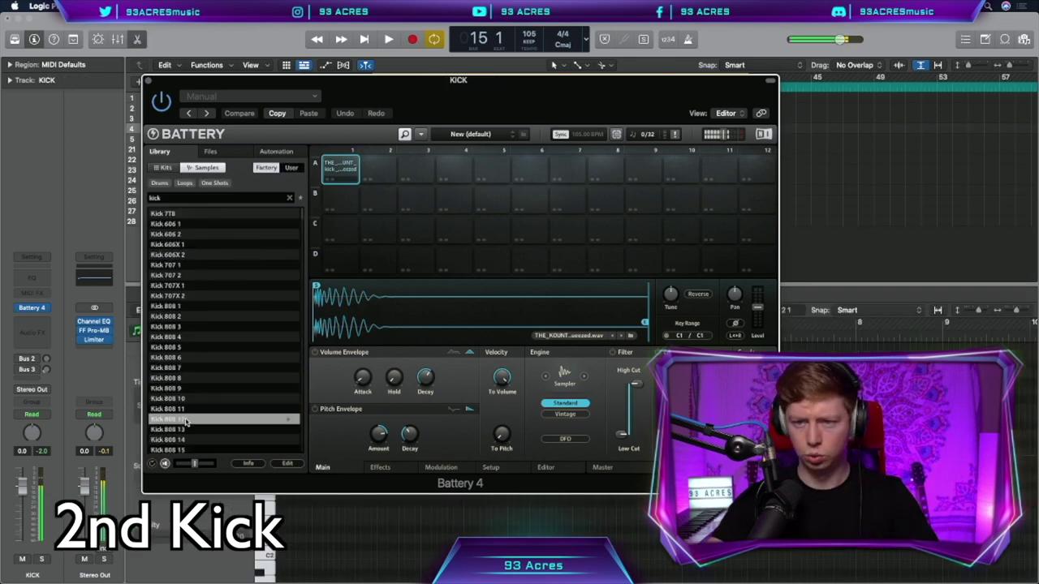
# Step: Load the Kick 808 12 sample into Battery cell A2 on the KICK track and reselect cell A1
pyautogui.moveTo(195, 419); pyautogui.dragTo(378, 168)
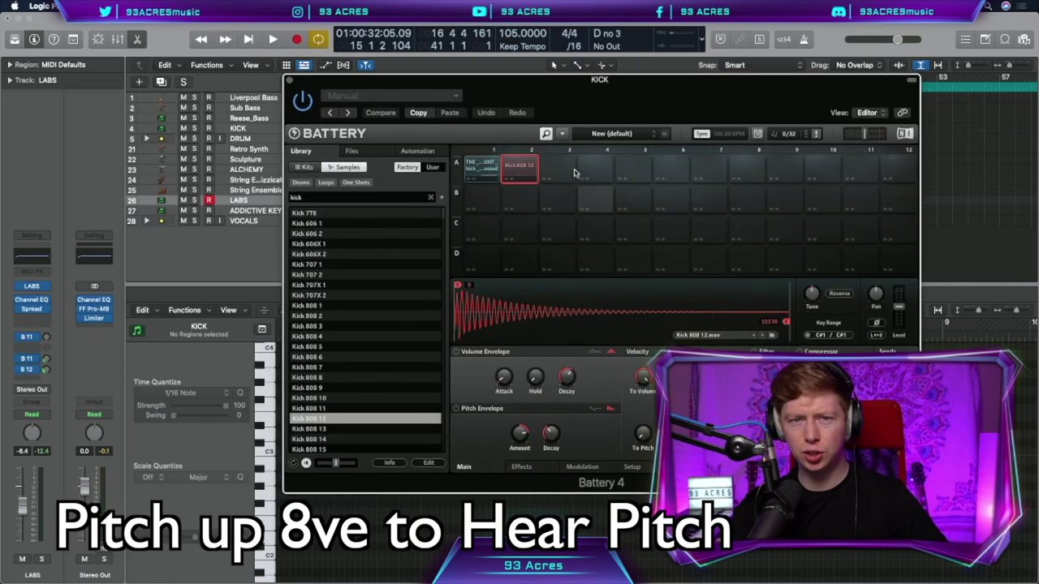
pyautogui.click(481, 167)
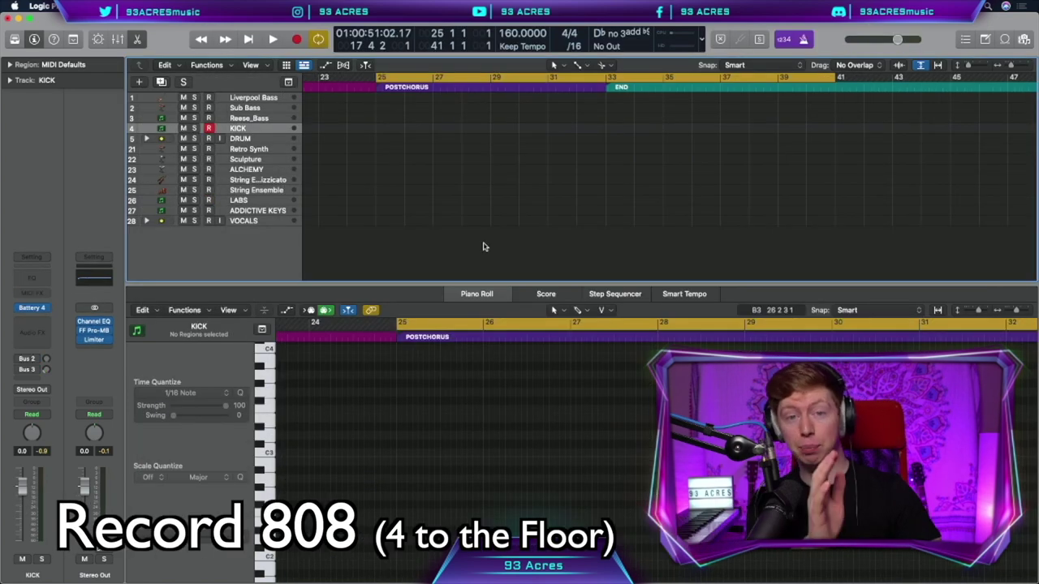
# Step: Record a four-to-the-floor 808 on the KICK track from bar 25 to 27, overdub the second kick, and play the pattern back
pyautogui.press('r')
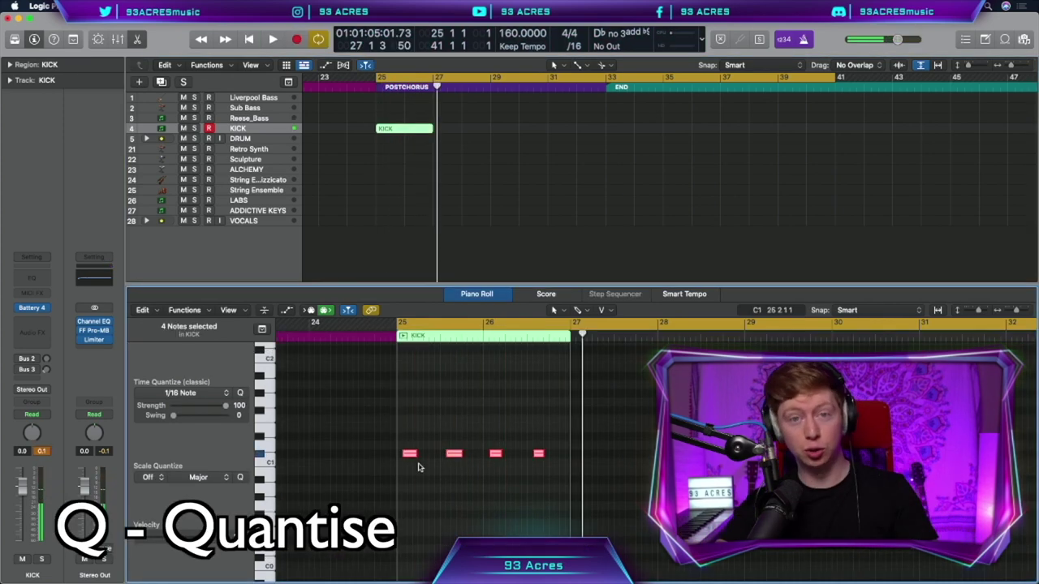
pyautogui.press('super+Right')
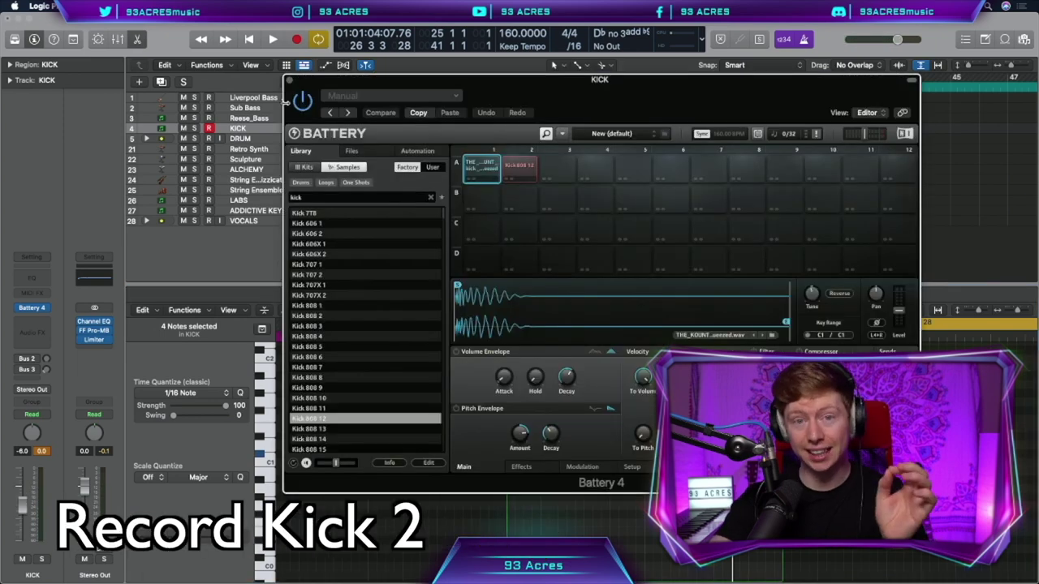
pyautogui.click(289, 80)
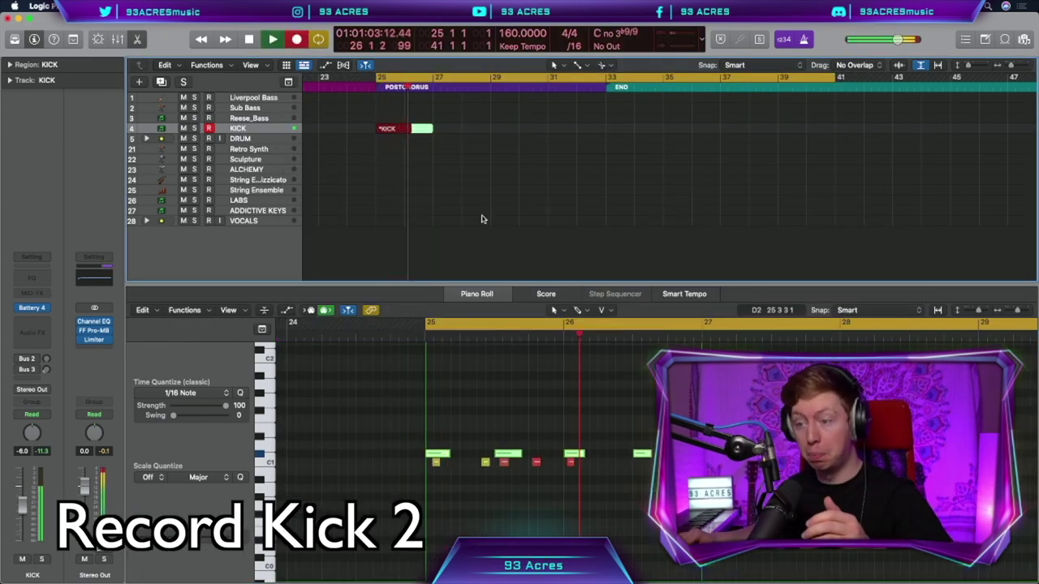
pyautogui.press('space')
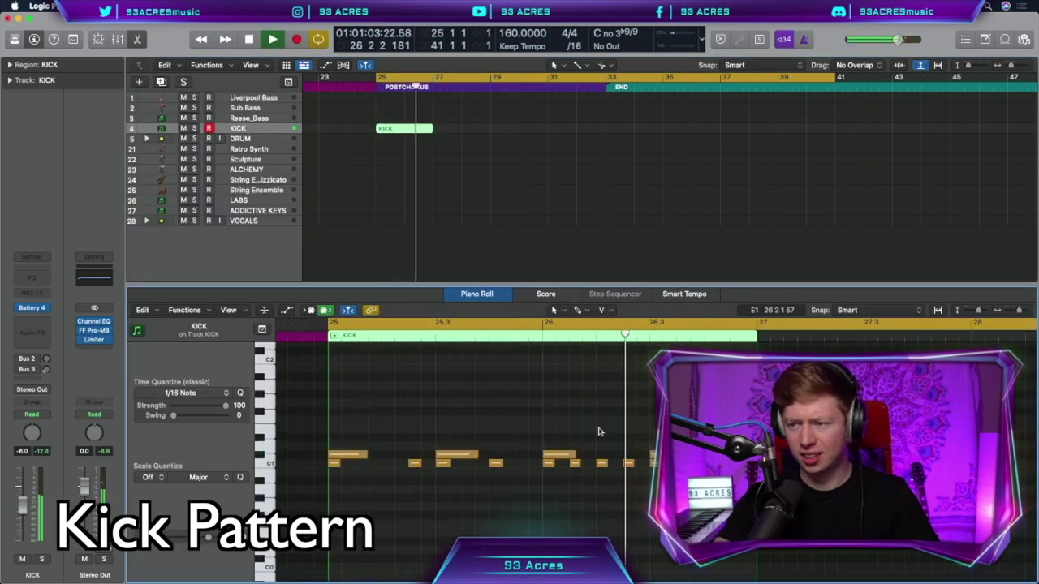
pyautogui.press('space')
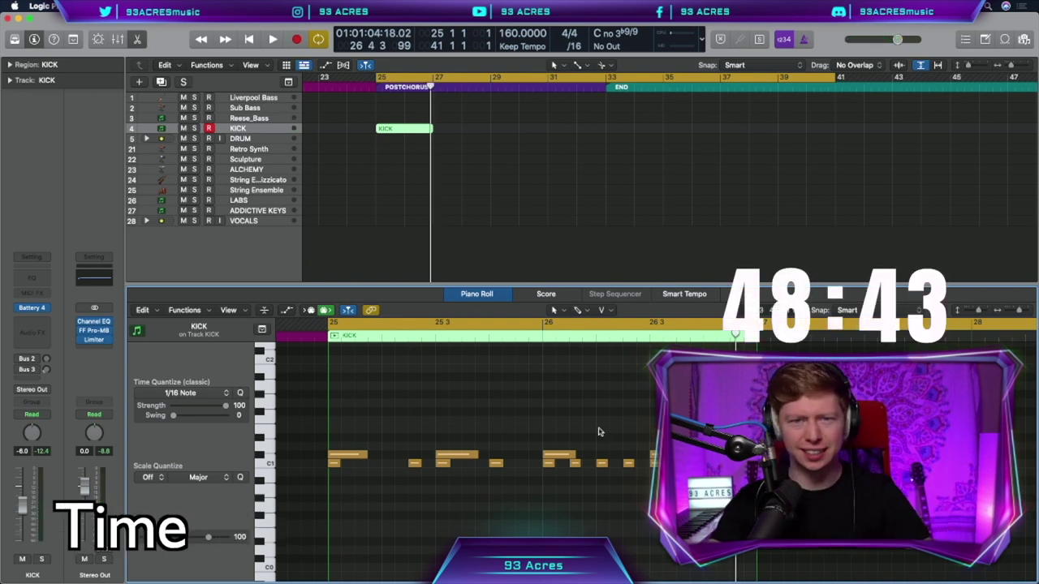
# Step: Repeat the two-bar KICK region three times to fill the POSTCHORUS up to bar 33
pyautogui.press('super+r')
pyautogui.press('super+r')
pyautogui.press('super+r')
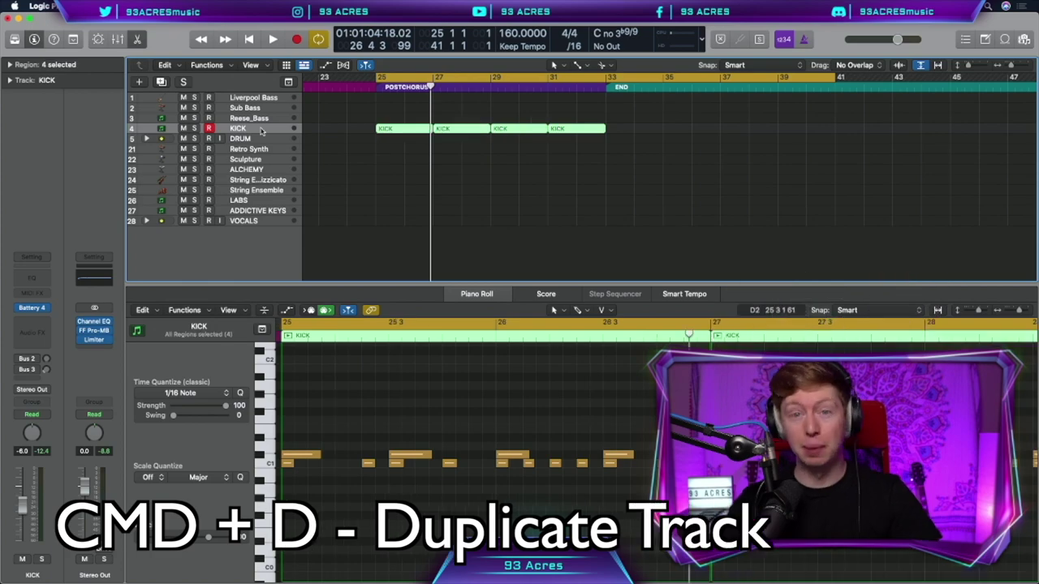
# Step: Duplicate the KICK track and name the new track Percussion
pyautogui.press('super+d')
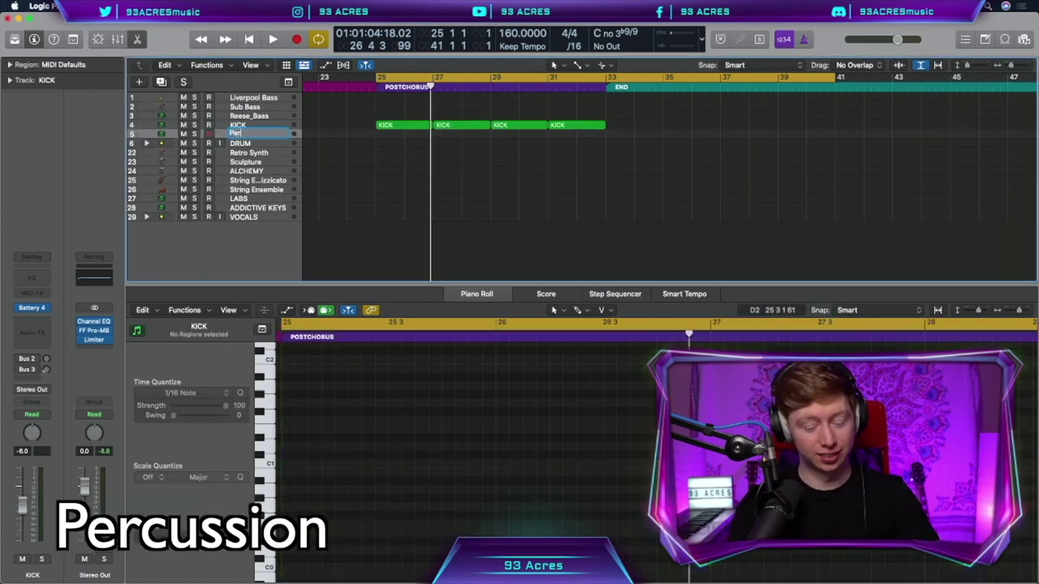
pyautogui.write('cussion')
pyautogui.press('Return')
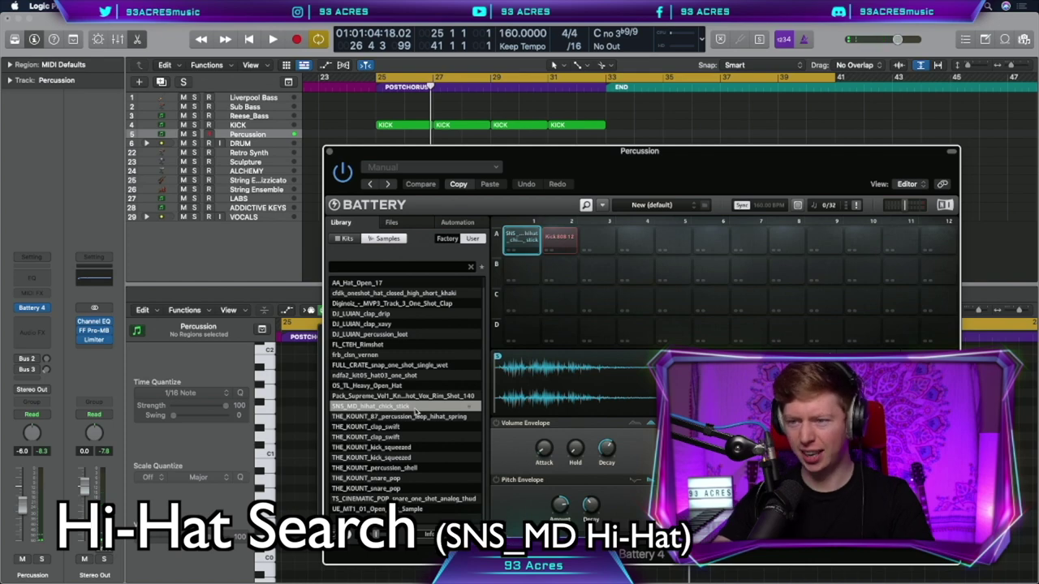
# Step: Record a hi-hat part on the Percussion track from bar 25 to 33 and quantise its notes to 1/16
pyautogui.press('r')
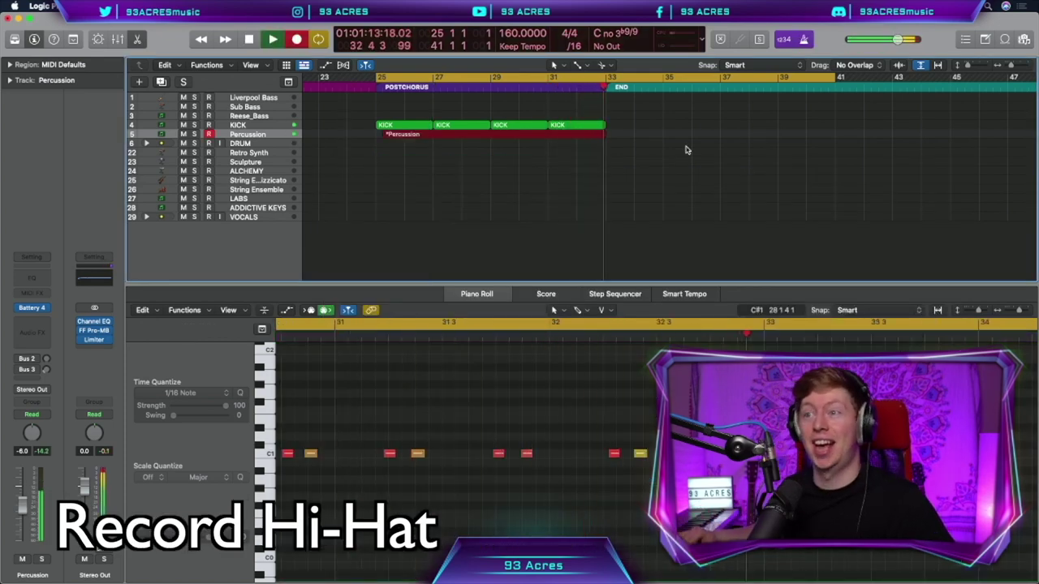
pyautogui.press('space')
pyautogui.press('super+a')
pyautogui.press('q')
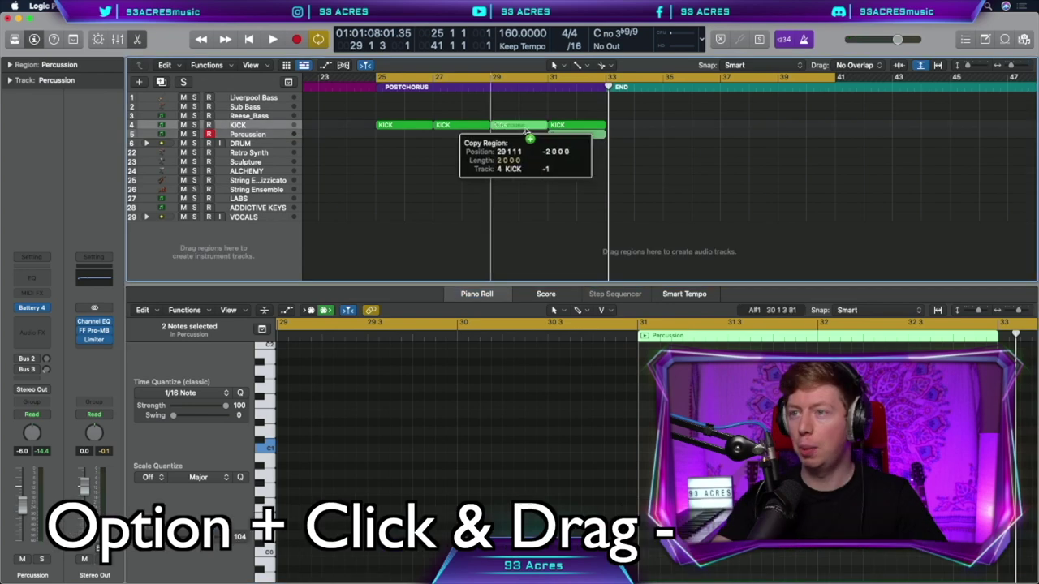
# Step: Copy the two-bar Percussion region across the POSTCHORUS and record a second hi-hat over it from bar 25
pyautogui.moveTo(520, 134); pyautogui.dragTo(463, 136)
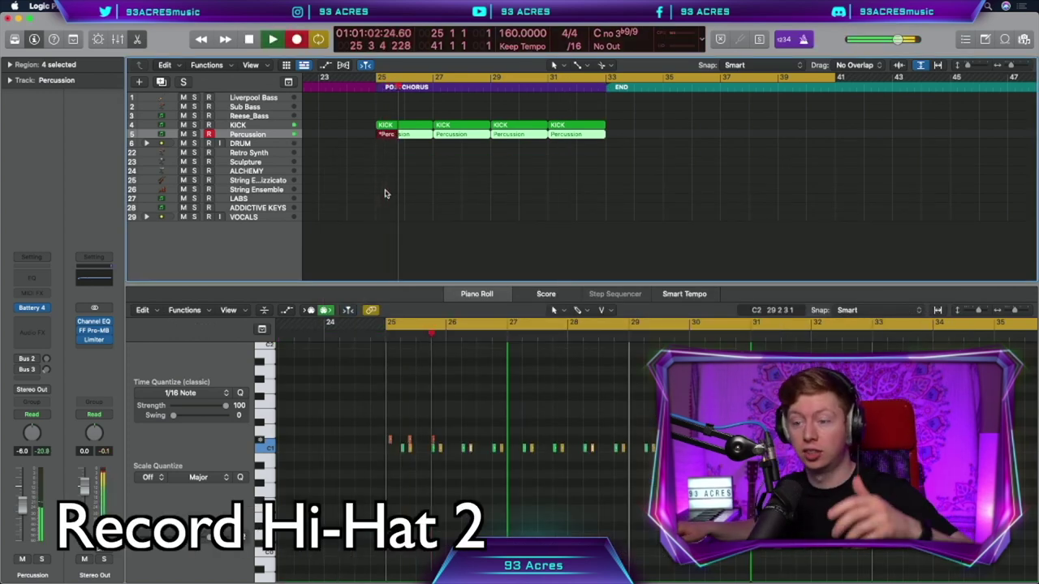
pyautogui.press('space')
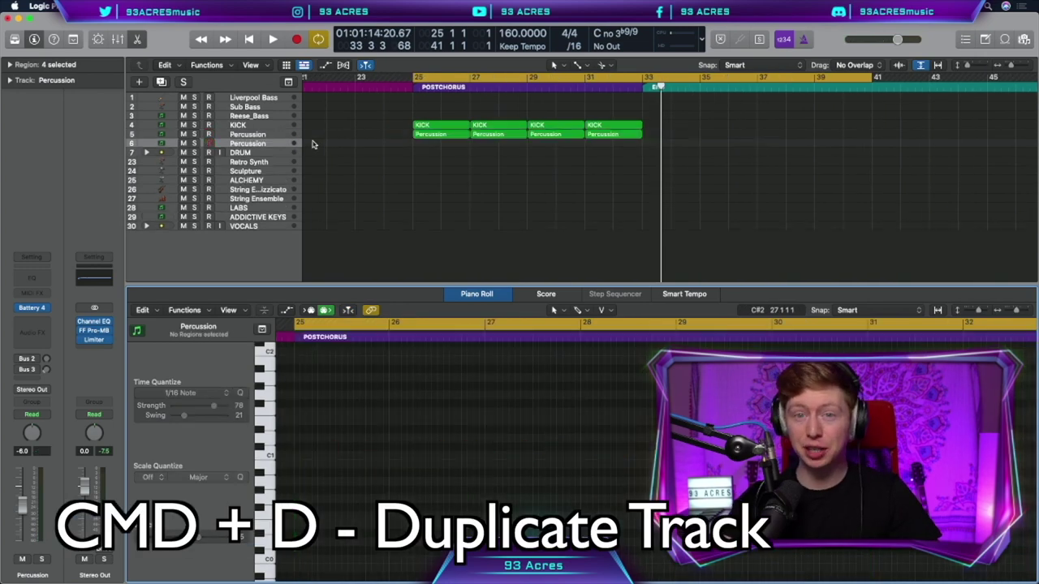
# Step: Duplicate the Percussion track as SNARE and add clap and snare samples to its Battery, placing THE_KOUNT_clap_swift in cell A4
pyautogui.press('super+d')
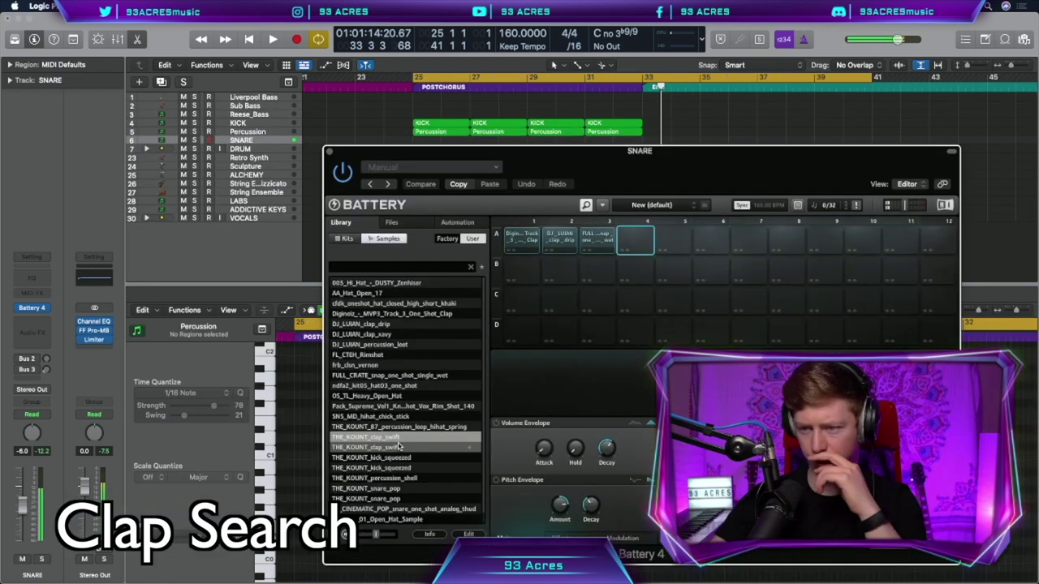
pyautogui.moveTo(365, 437); pyautogui.dragTo(616, 244)
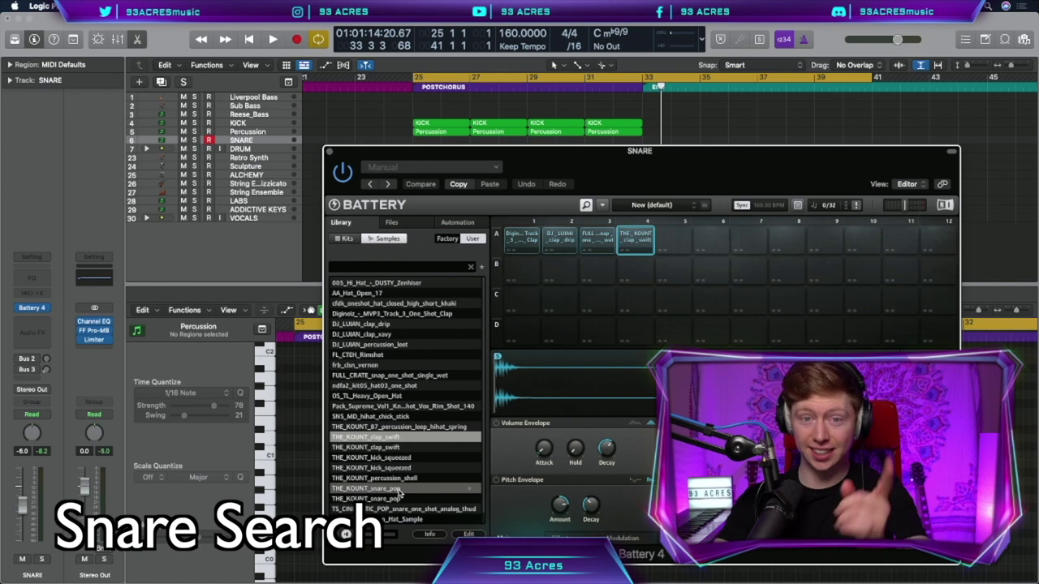
pyautogui.click(396, 506)
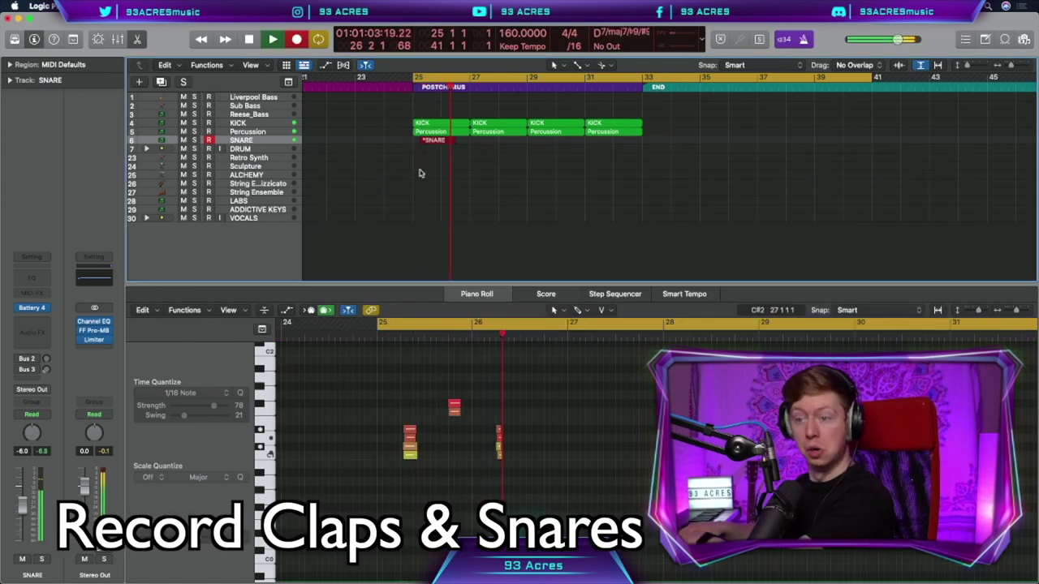
# Step: Record the claps and snares on the SNARE track from bar 25 to 27 and repeat the region through the POSTCHORUS
pyautogui.press('space')
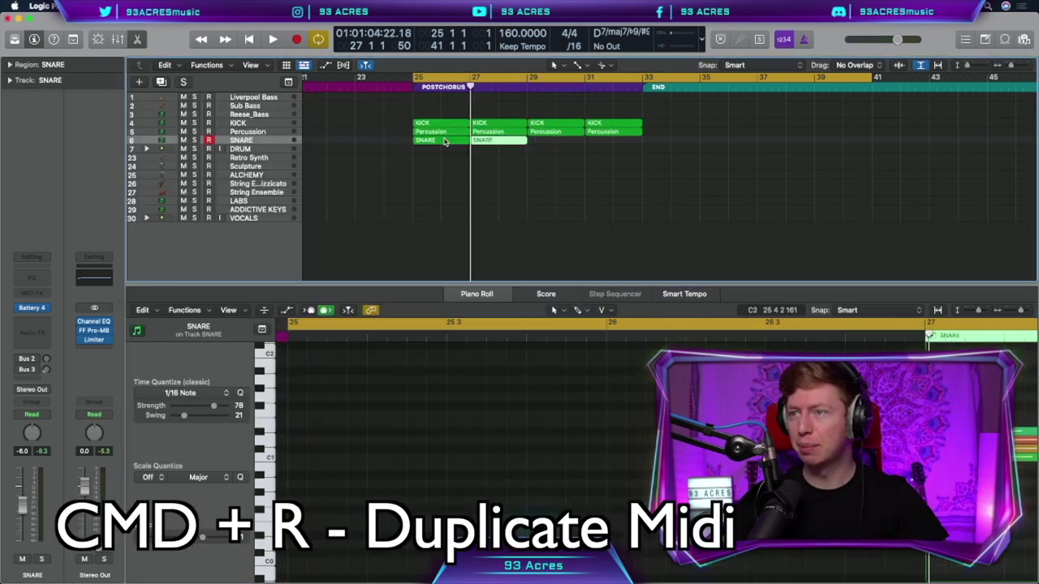
pyautogui.press('super+r')
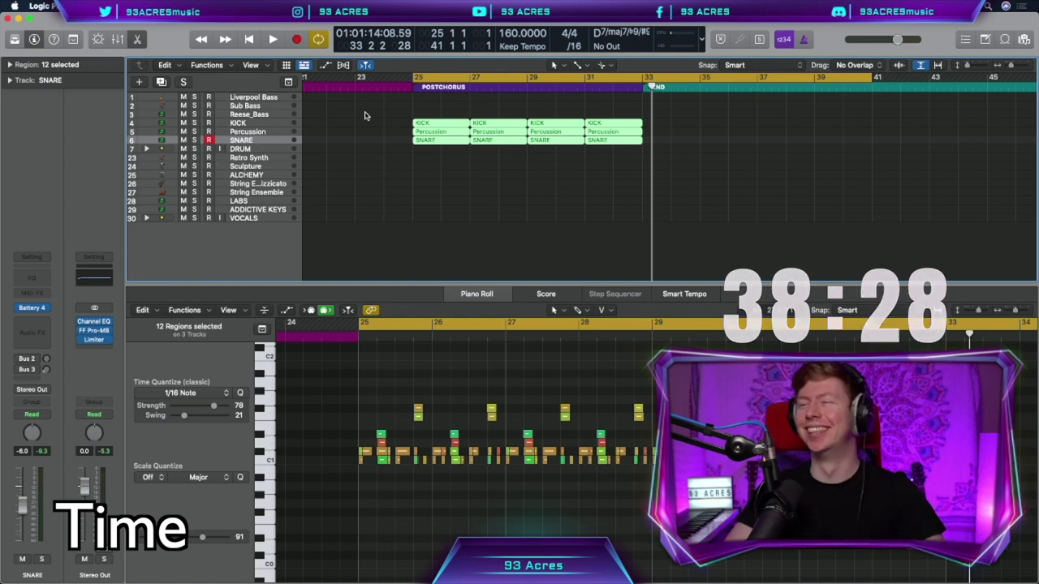
# Step: Copy the drum regions into the section before the POSTCHORUS and shorten the Percussion region at bar 28 to length 1 3 0 0
pyautogui.moveTo(657, 246); pyautogui.dragTo(359, 245)
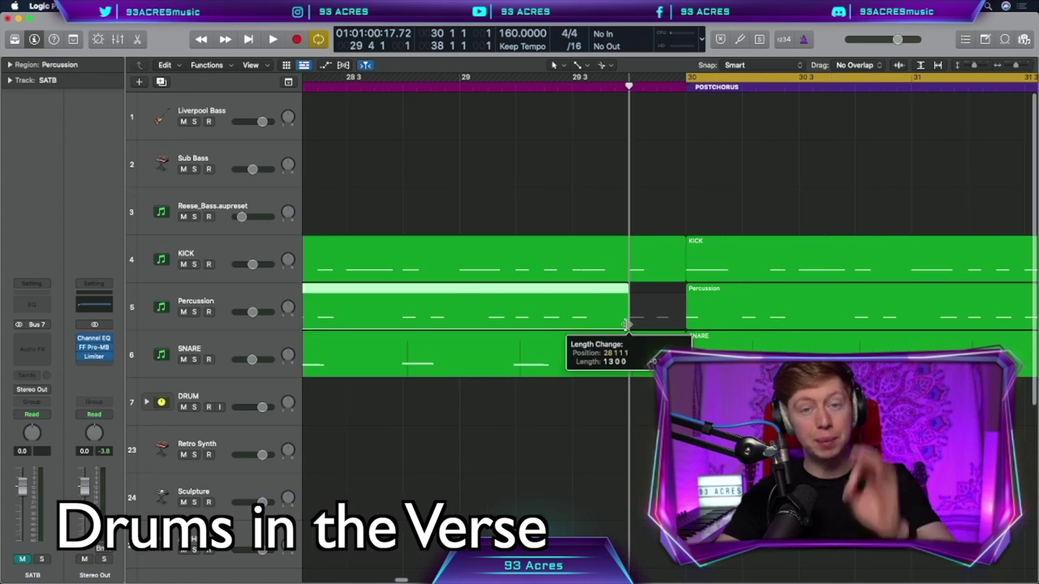
pyautogui.moveTo(632, 320); pyautogui.dragTo(631, 322)
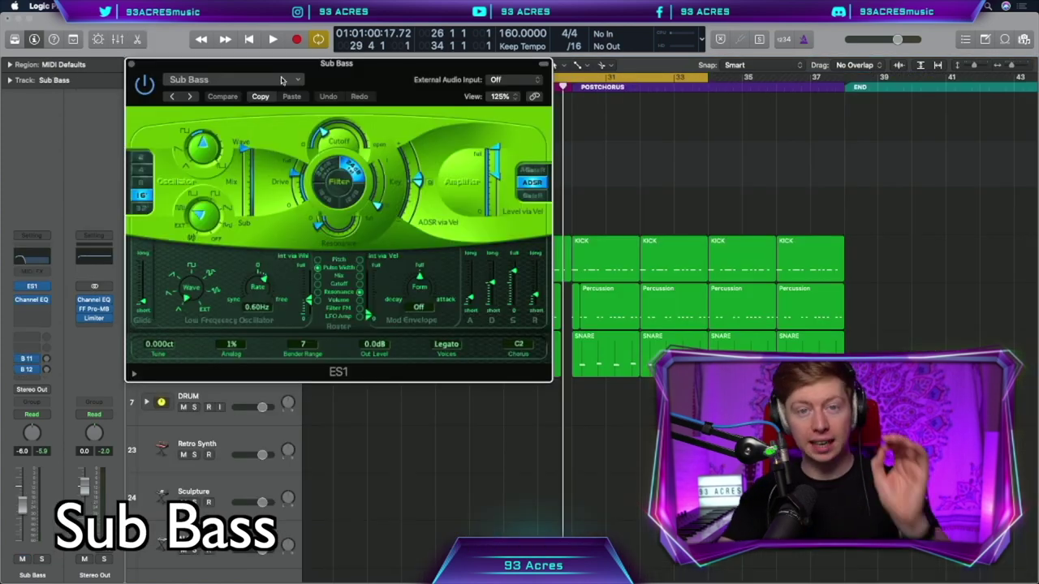
# Step: Choose the Sub Bass preset from ES1's Synth Bass sounds and record a bass line on the Sub Bass track from bar 26 to 38
pyautogui.click(231, 79)
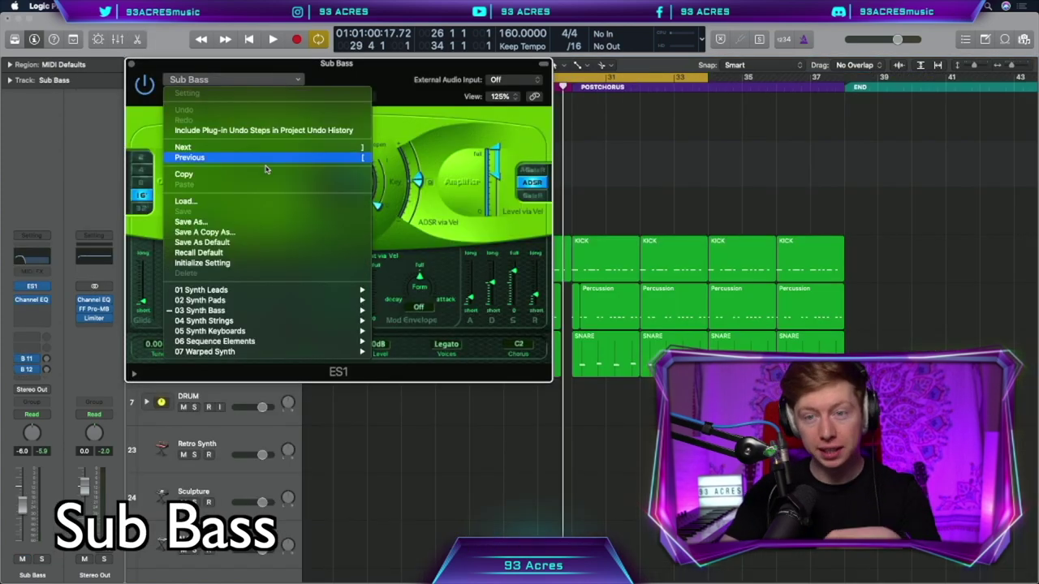
pyautogui.moveTo(244, 310)
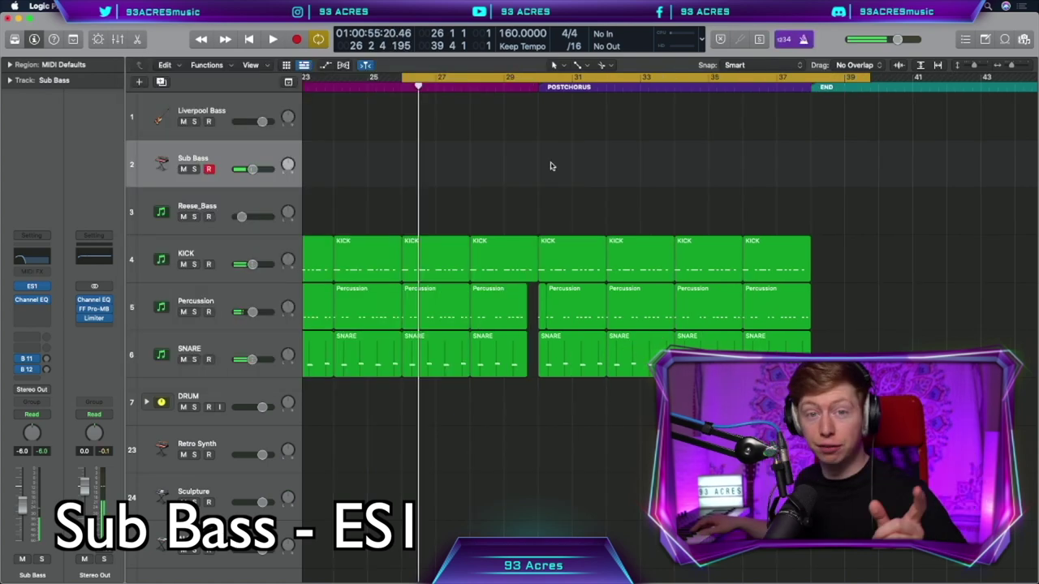
pyautogui.press('r')
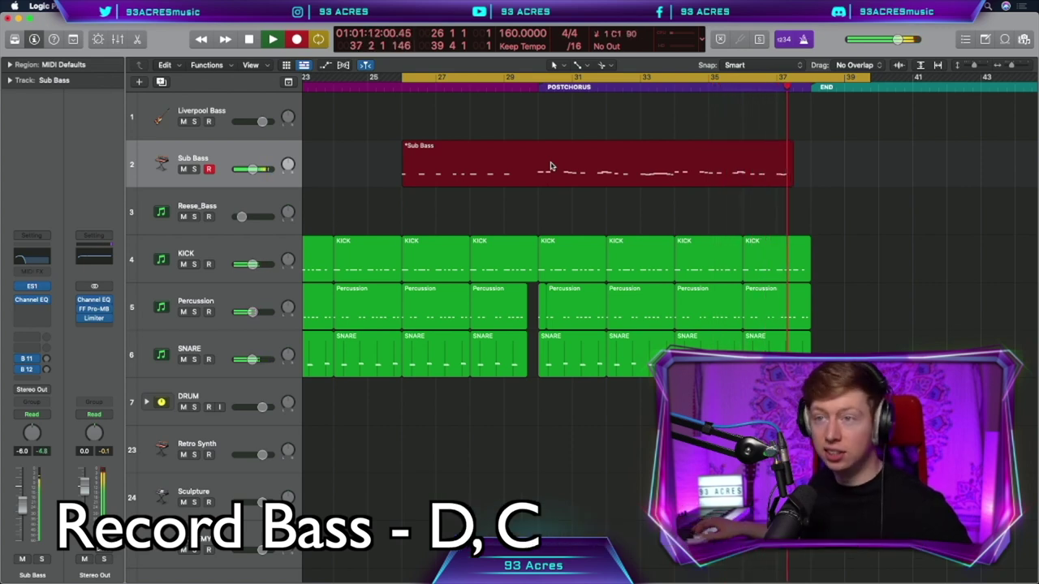
pyautogui.press('space')
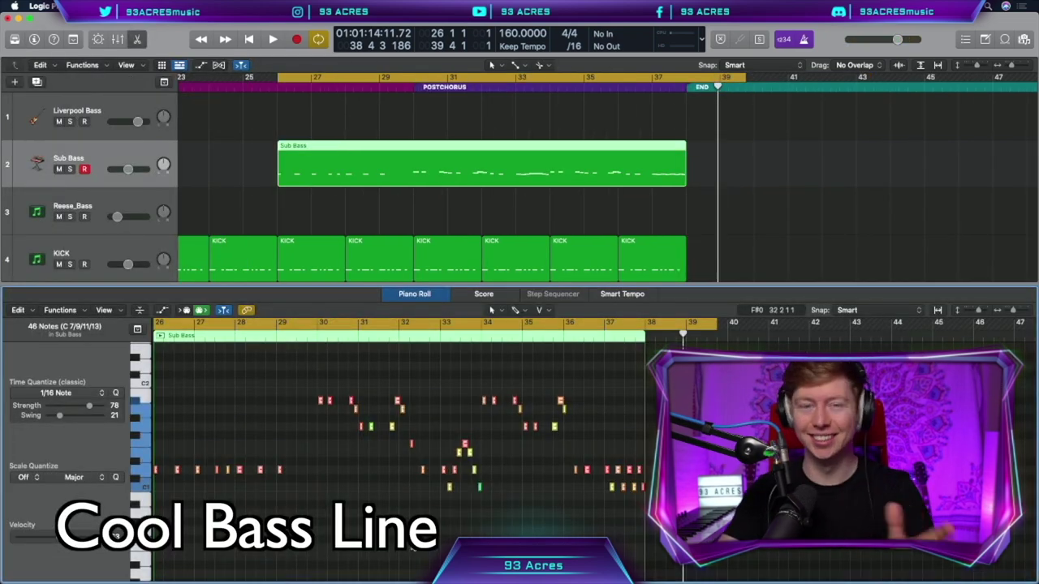
# Step: Apply a MIDI Transform to the selected notes of the Sub Bass region
pyautogui.click(60, 310)
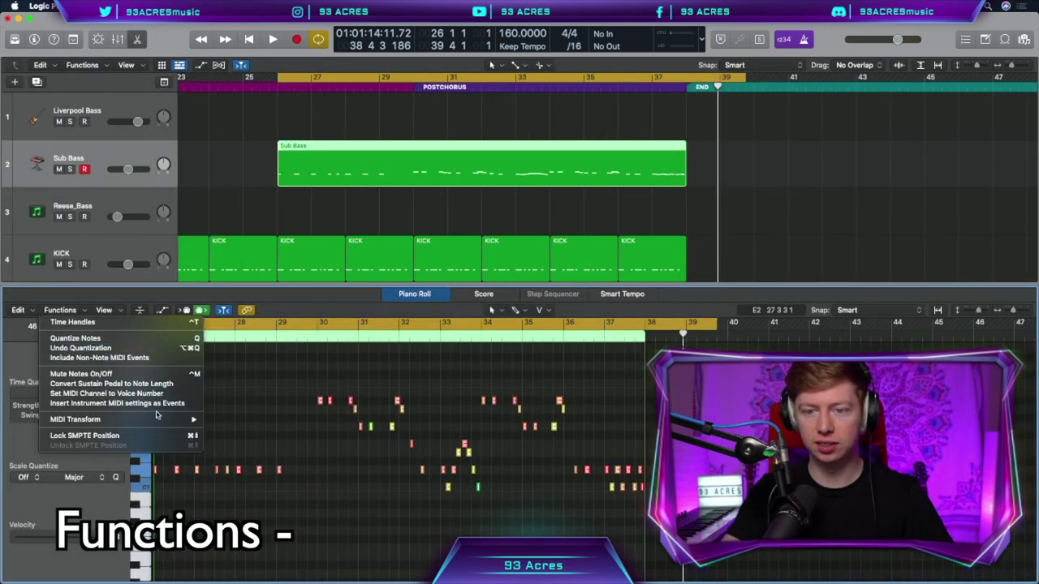
pyautogui.moveTo(156, 418)
pyautogui.click(228, 420)
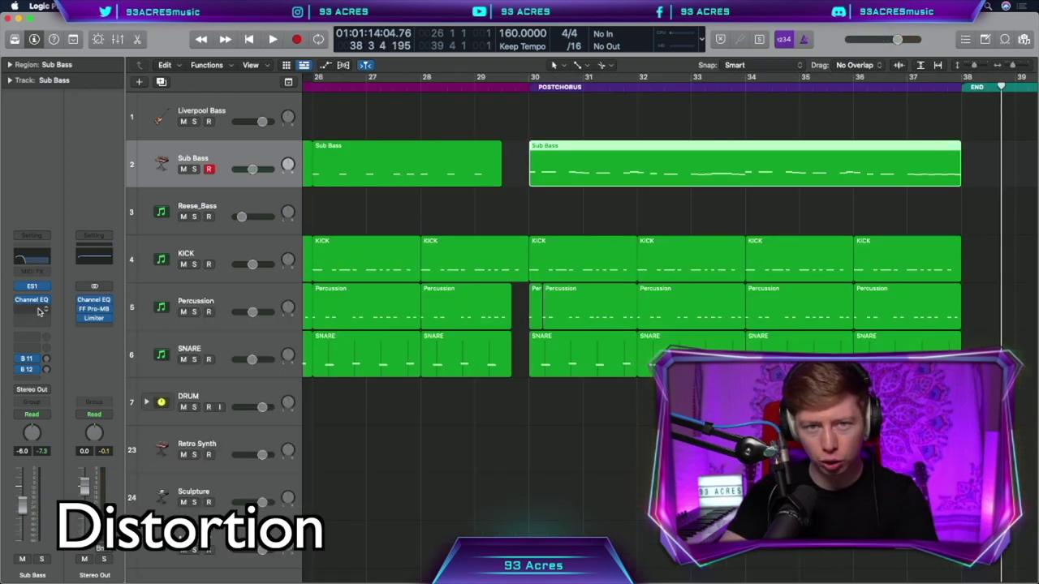
# Step: Insert the Decapitator and Sausage Fattener plug-ins after the Channel EQ on the Sub Bass track
pyautogui.click(39, 310)
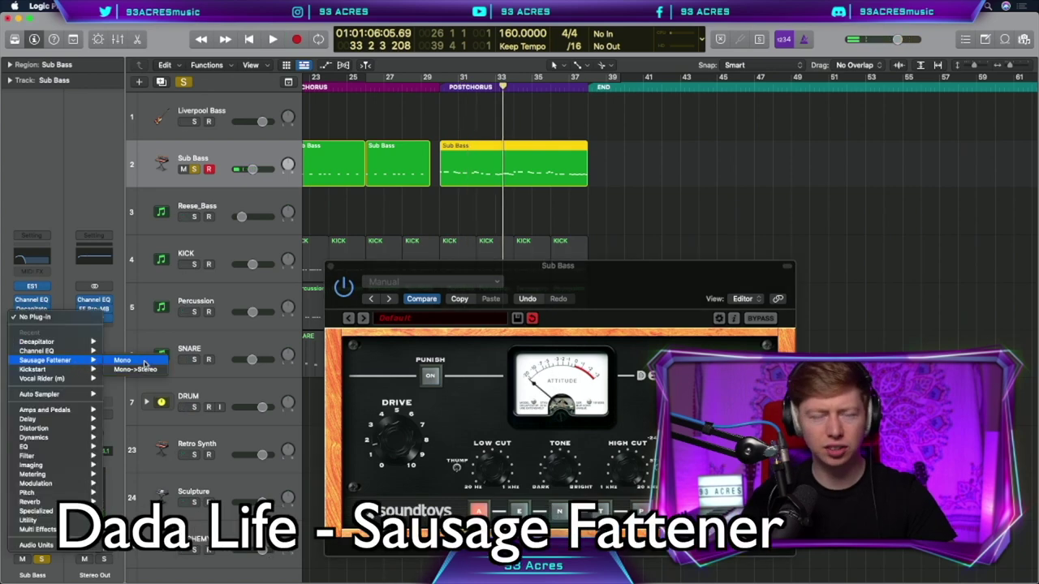
pyautogui.click(133, 369)
pyautogui.click(20, 310)
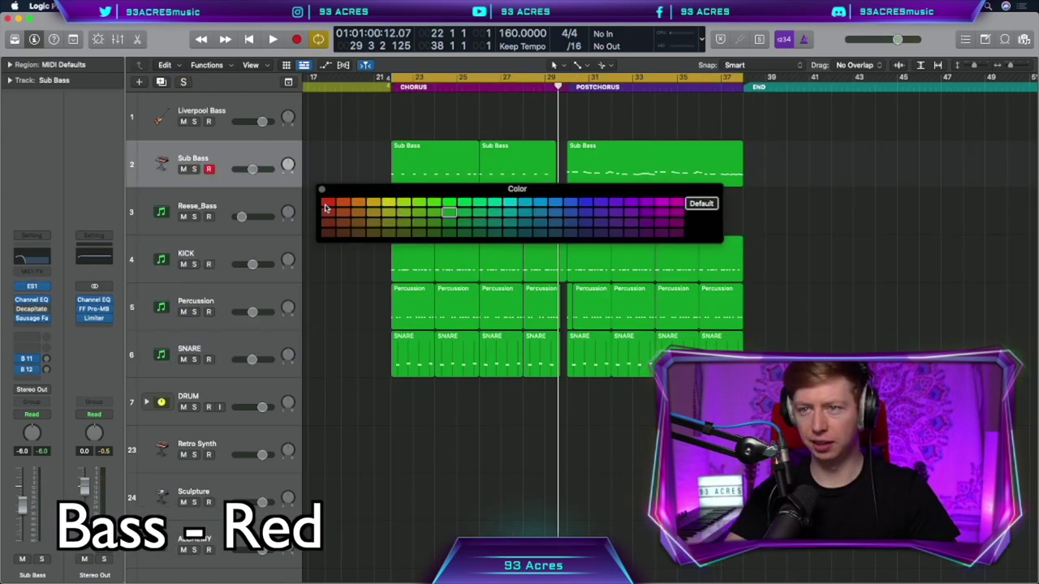
# Step: Colour the Sub Bass regions red and the KICK, Percussion and SNARE regions yellow
pyautogui.click(327, 204)
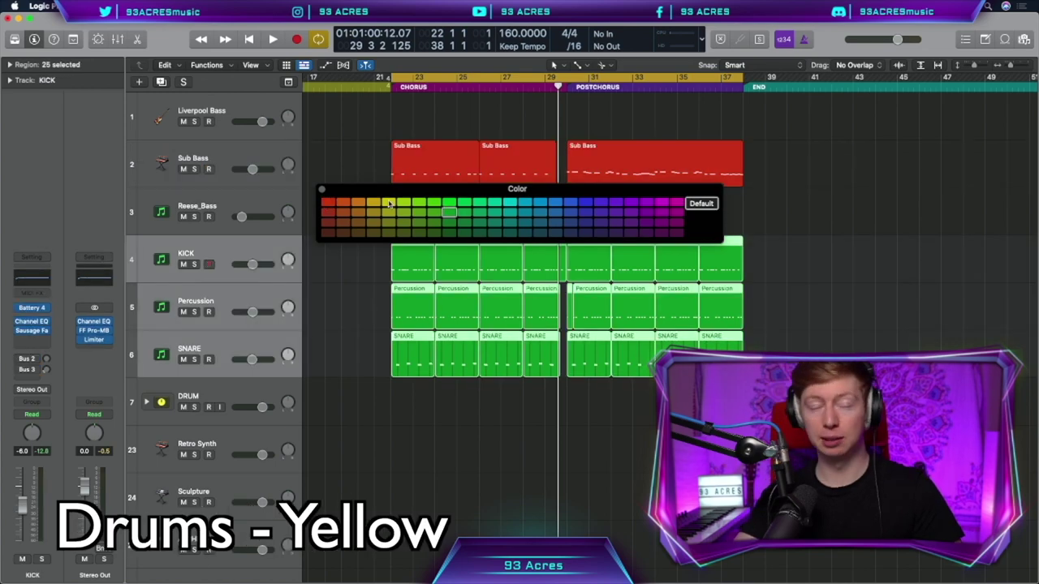
pyautogui.click(403, 203)
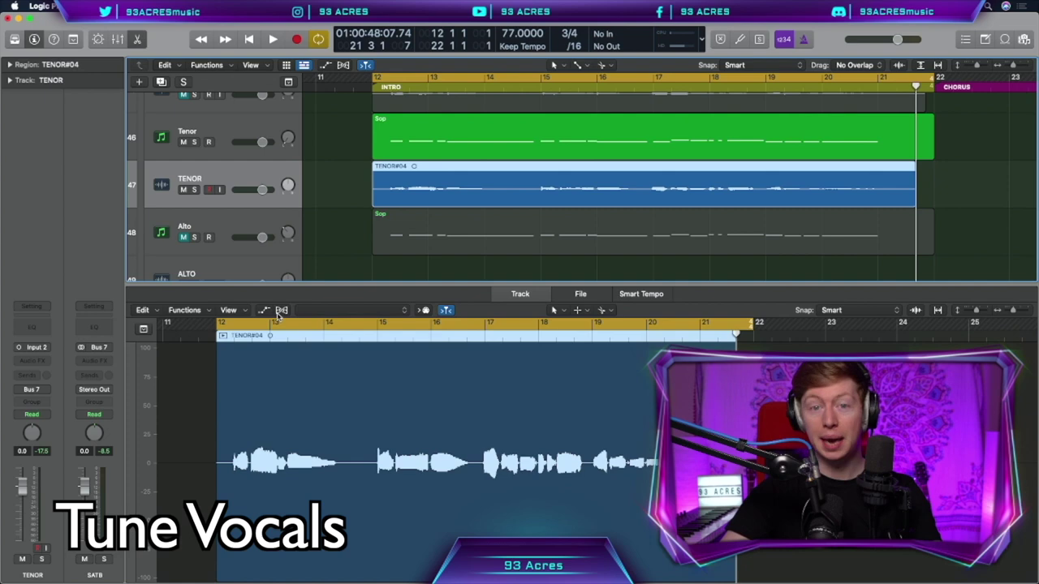
# Step: Turn on Flex for the TENOR vocal track and select everything in its TENOR#04 region for tuning
pyautogui.click(280, 310)
pyautogui.press('Return')
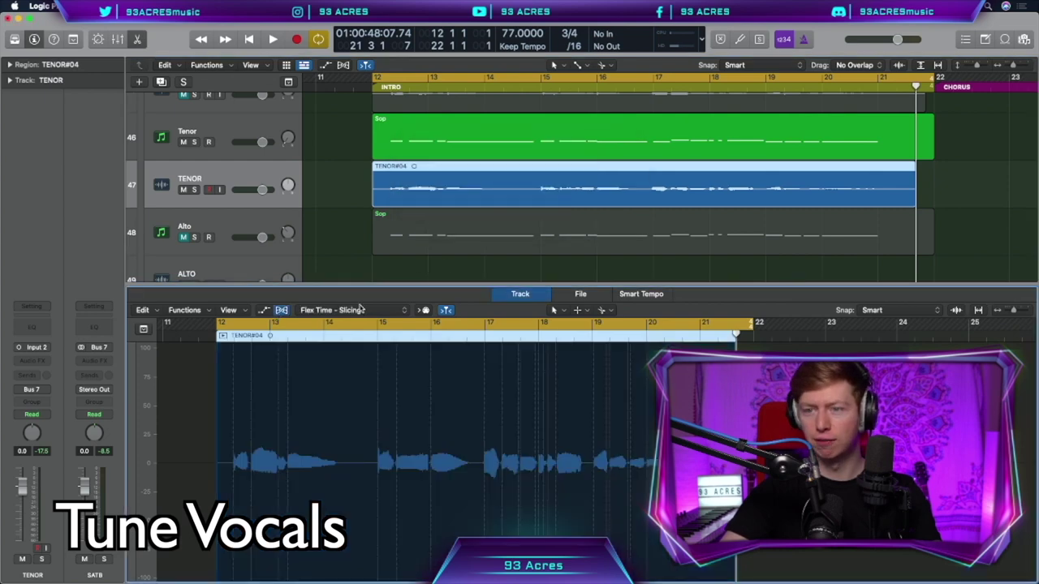
pyautogui.press('super+a')
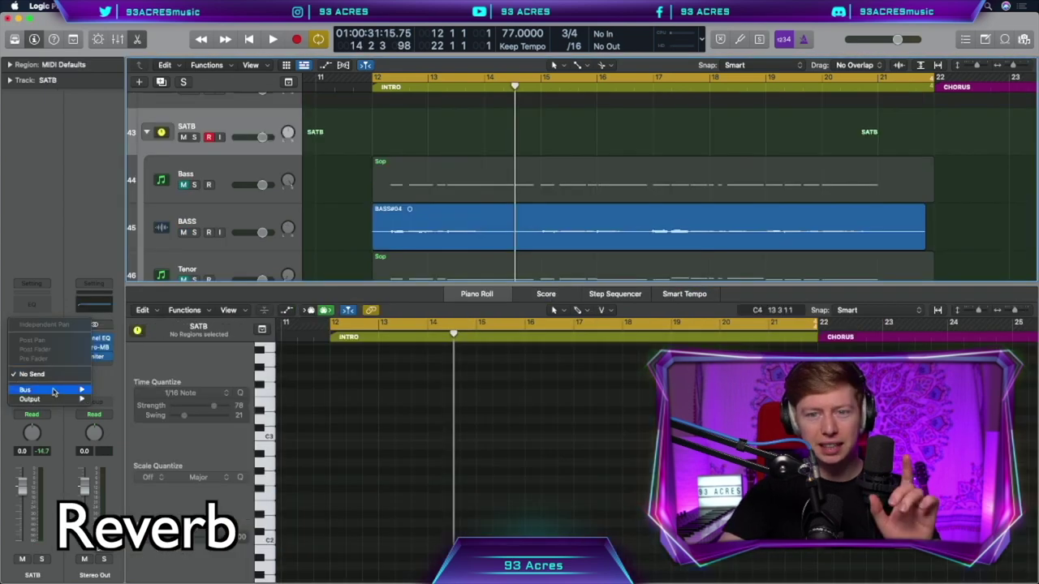
# Step: Add reverb sends to the SATB vocal stack using Bus 12 Long Verb and Bus 11 Short Verb
pyautogui.click(26, 369)
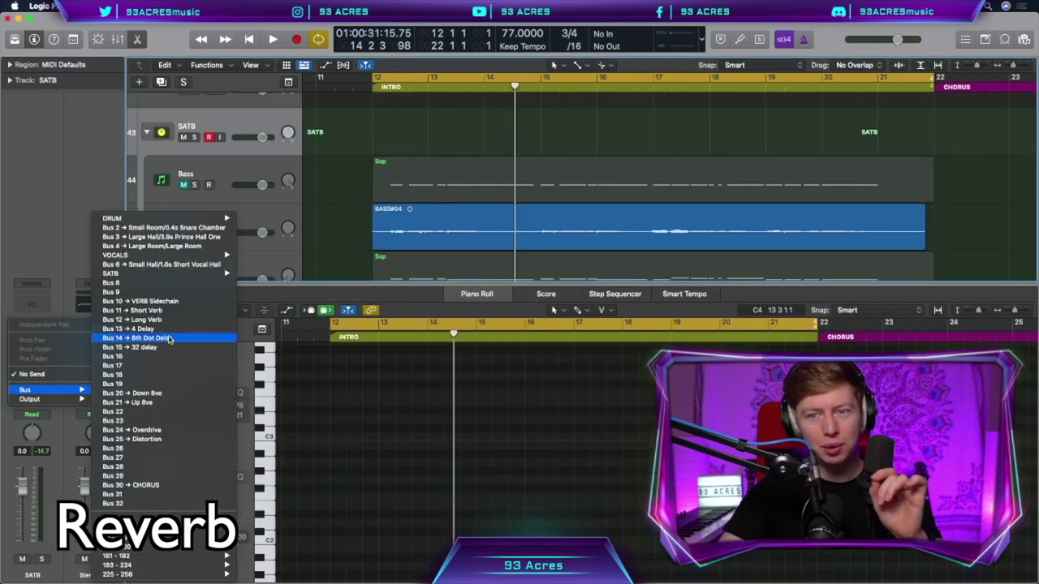
pyautogui.click(138, 338)
pyautogui.click(27, 378)
pyautogui.click(138, 307)
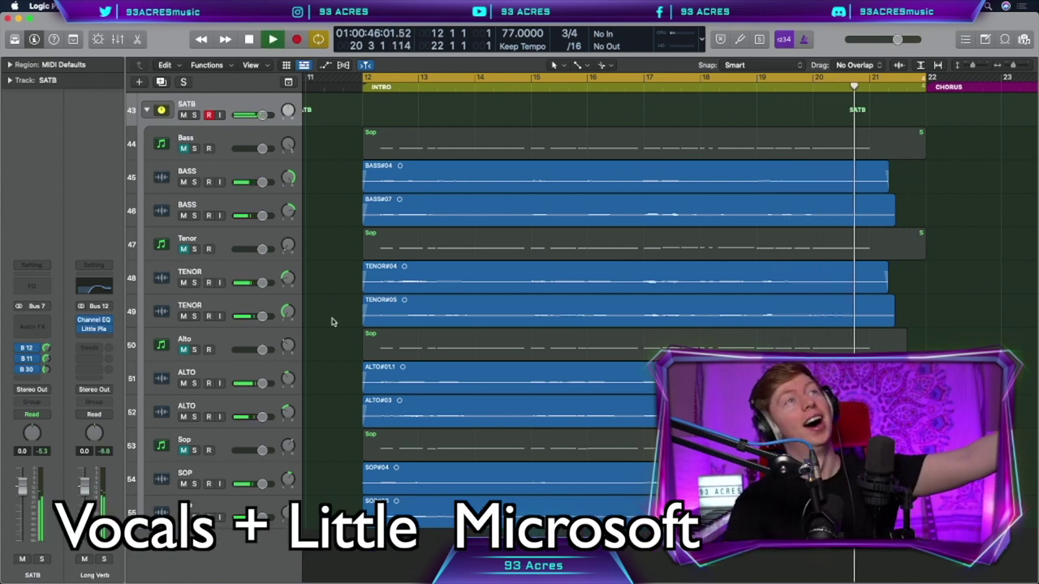
# Step: Stop playback and load the SAMPLE VOCAL region into Quick Sampler on the Classic Electric Piano track
pyautogui.press('space')
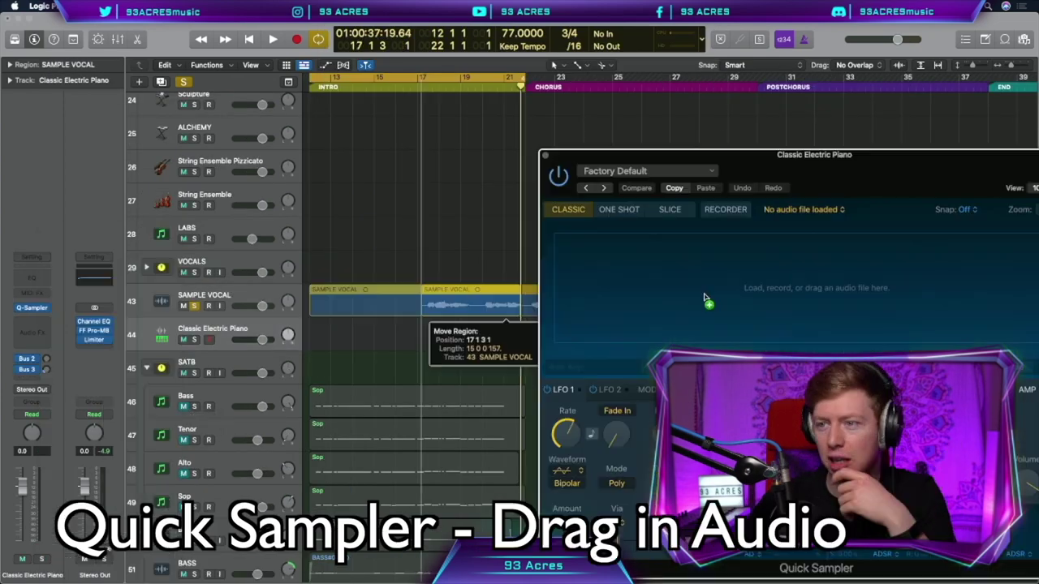
pyautogui.moveTo(357, 329); pyautogui.dragTo(763, 290)
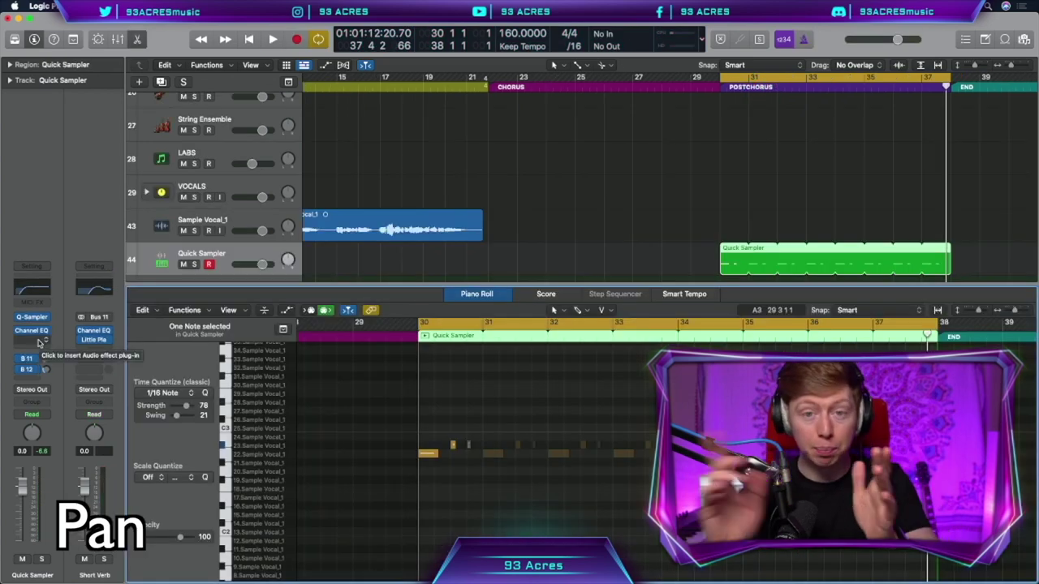
# Step: Insert PanMan after the Channel EQ on the Quick Sampler track and set its panning mode to Rhythm Shape
pyautogui.click(38, 342)
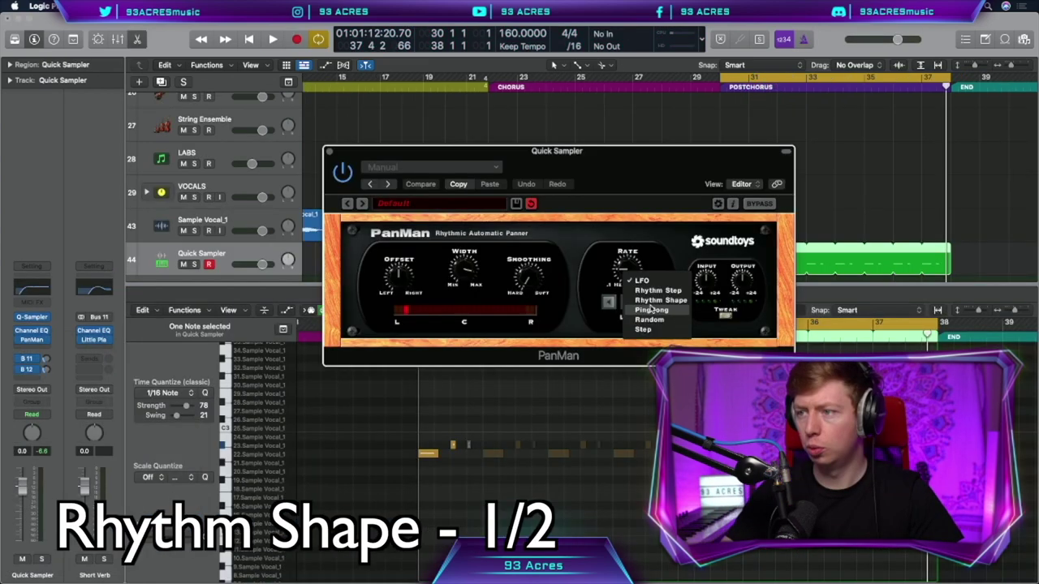
pyautogui.click(652, 302)
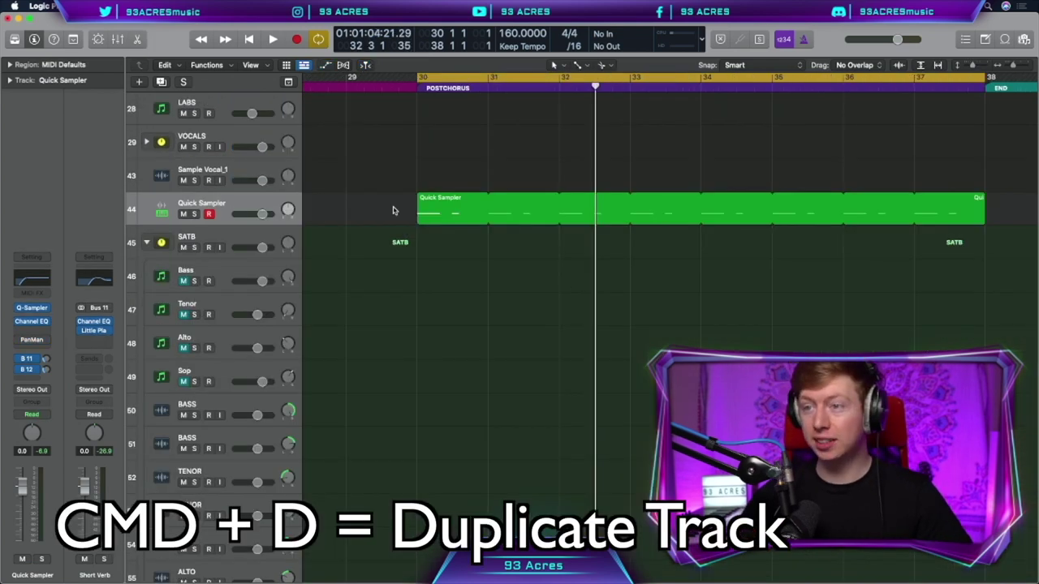
# Step: Duplicate the Quick Sampler track with its PanMan effect and move the closing notes of every second bar onto the copy
pyautogui.press('super+d')
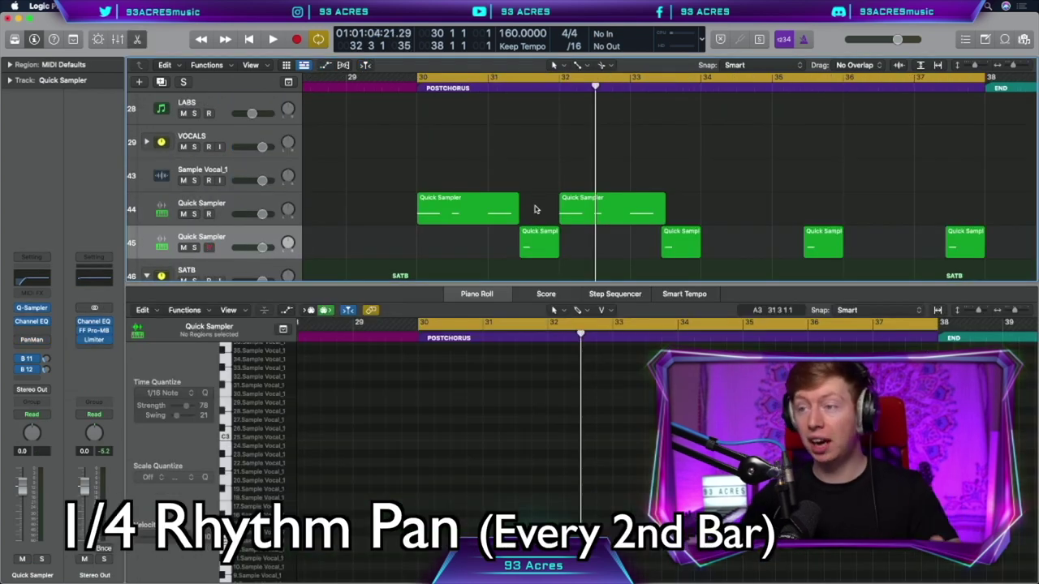
pyautogui.click(536, 243)
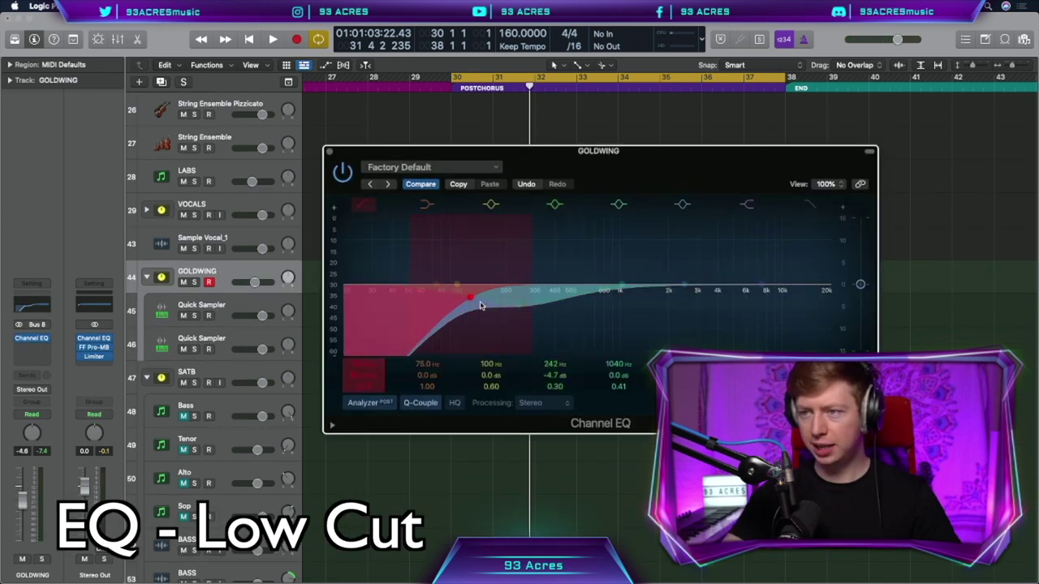
# Step: Close the Channel EQ on the GOLDWING stack and add reverb sends to Bus 12 Long Verb and Bus 11 Short Verb
pyautogui.click(328, 154)
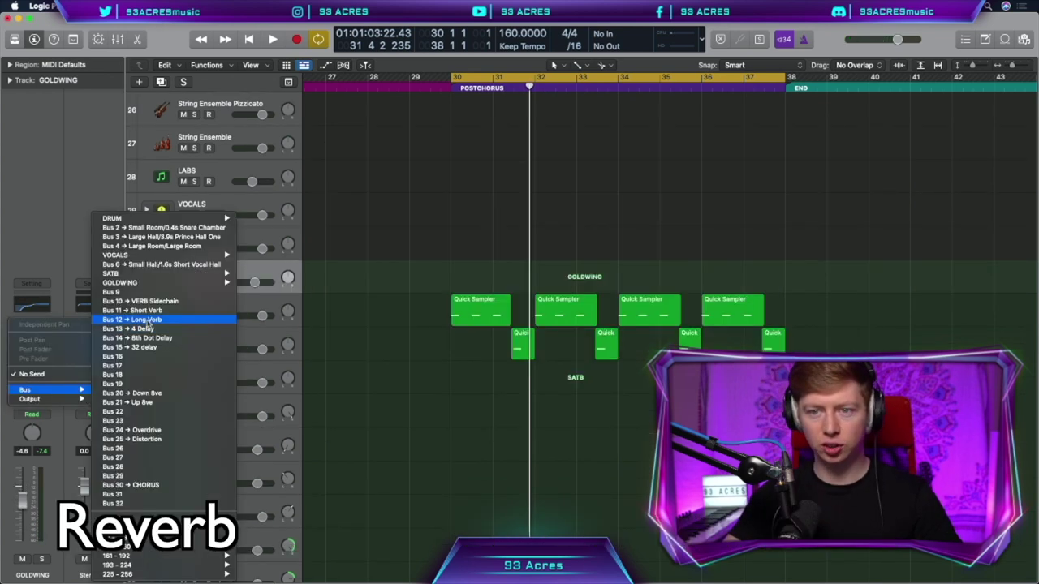
pyautogui.click(162, 321)
pyautogui.click(28, 376)
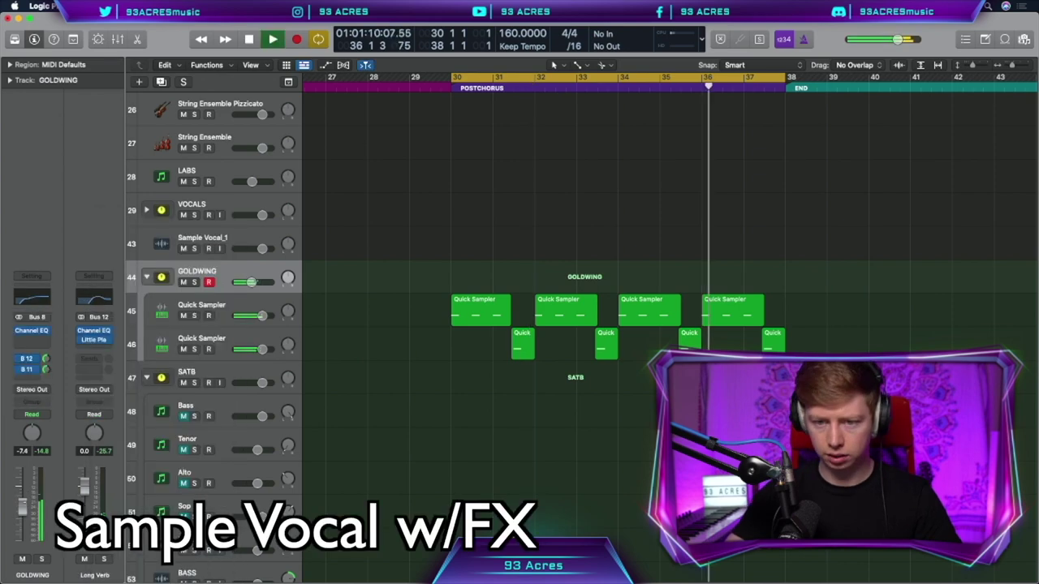
pyautogui.click(31, 330)
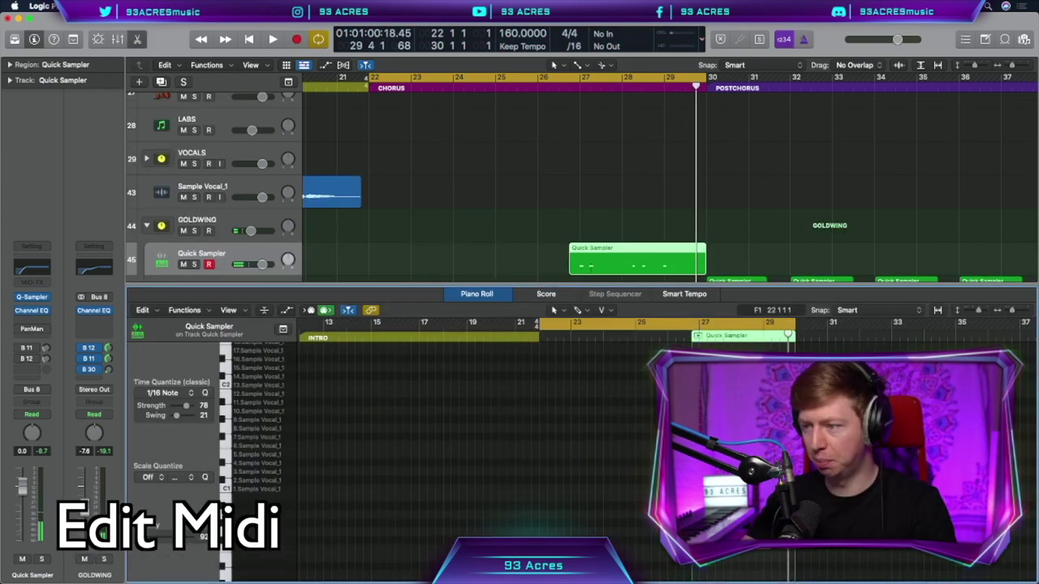
# Step: Quantize the notes of the chorus Quick Sampler region and apply the Fixed Velocity MIDI transform with a value of 100
pyautogui.press('q')
pyautogui.click(184, 310)
pyautogui.moveTo(243, 420)
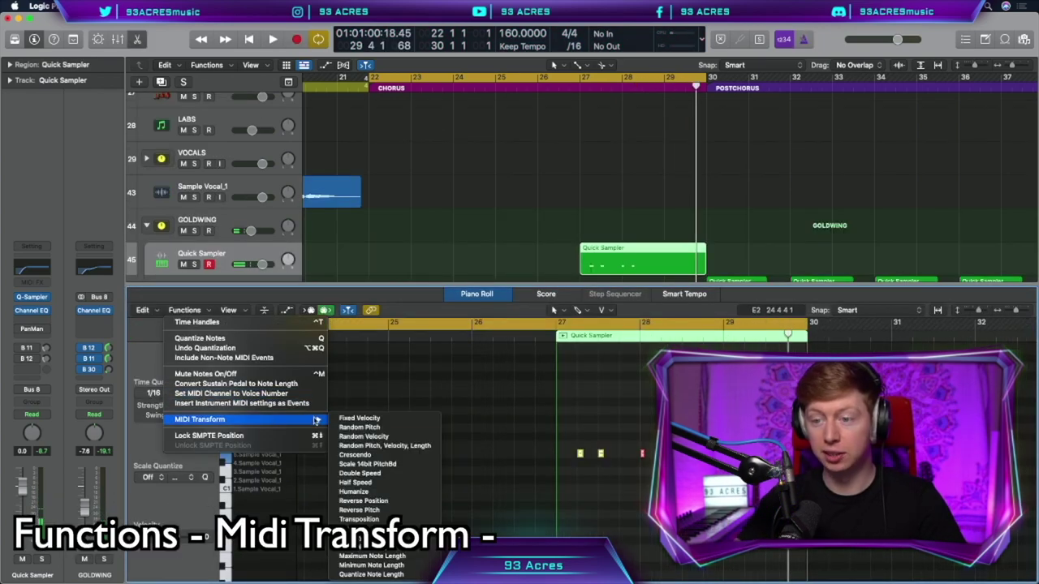
pyautogui.click(347, 419)
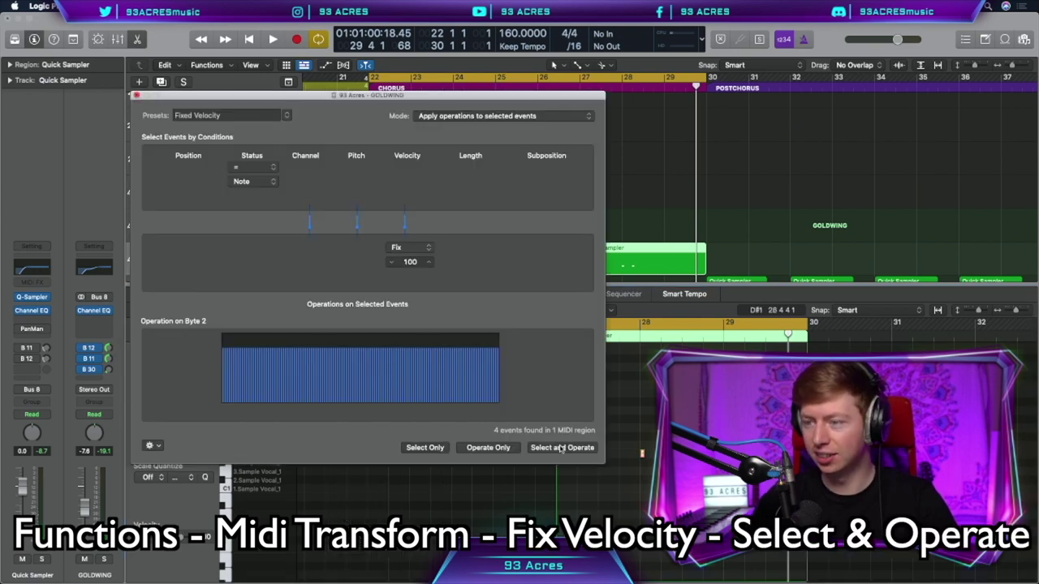
pyautogui.click(286, 115)
pyautogui.click(339, 263)
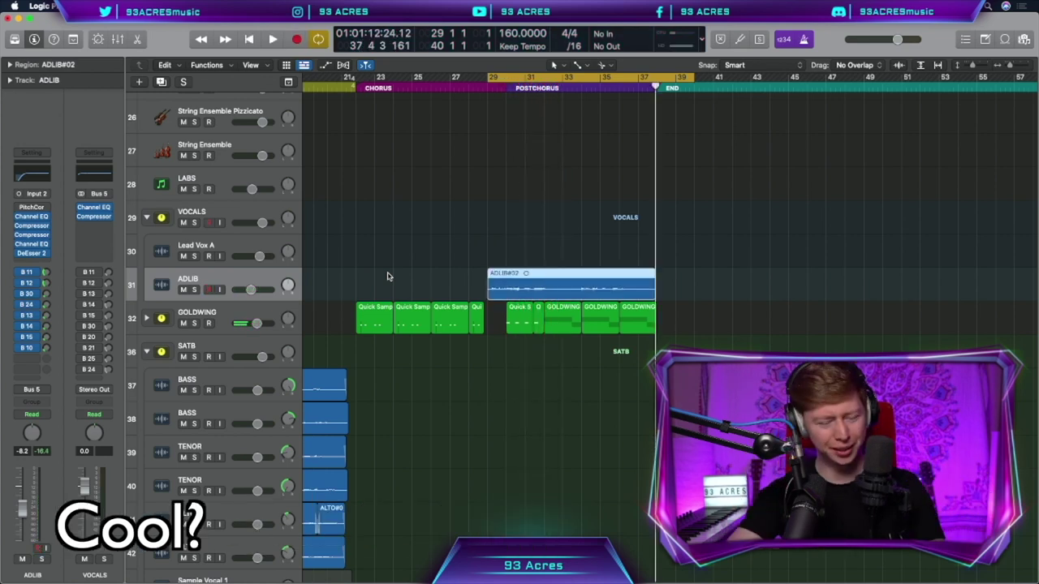
# Step: Open the ADLIB#02 region in the audio track editor with Flex Pitch for tuning
pyautogui.doubleClick(508, 281)
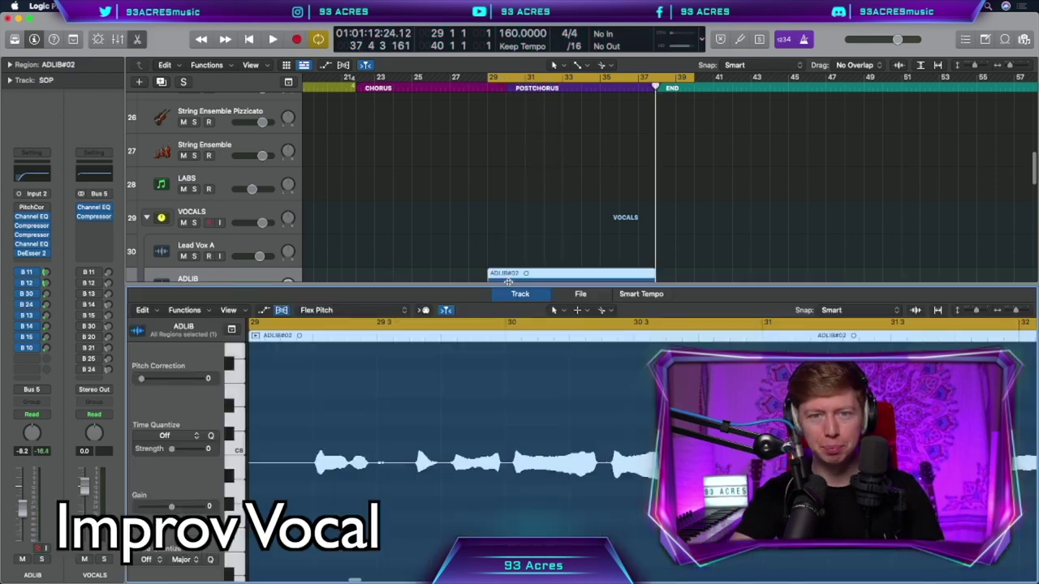
pyautogui.click(385, 314)
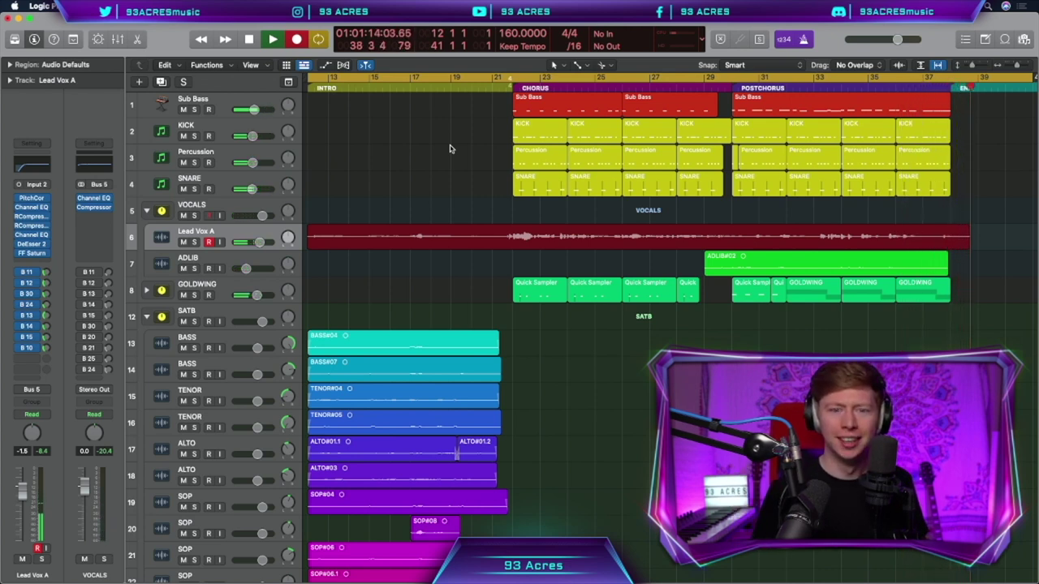
# Step: Finish the lead vocal recording on the Lead Vox A track
pyautogui.press('space')
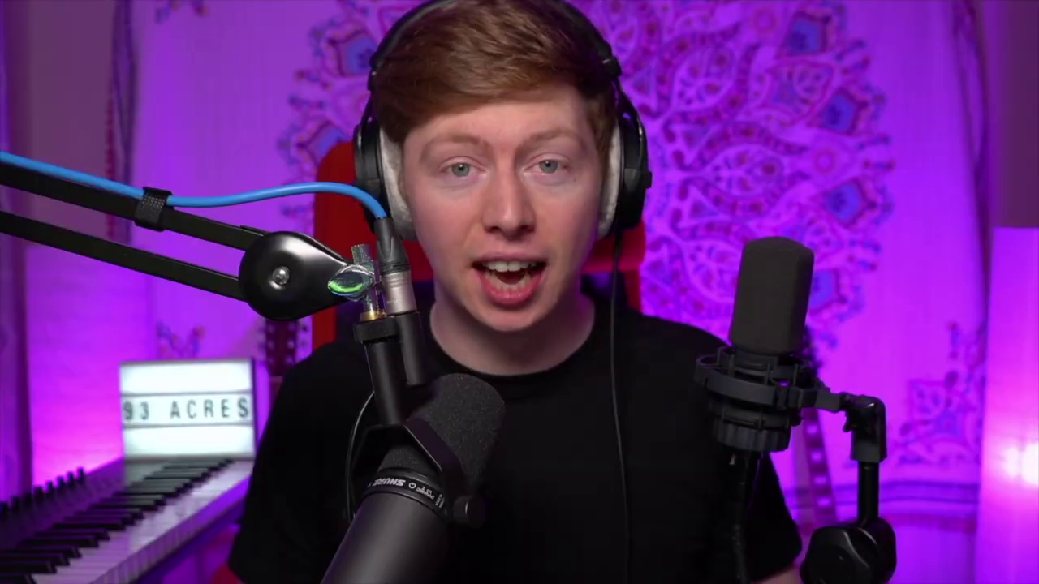